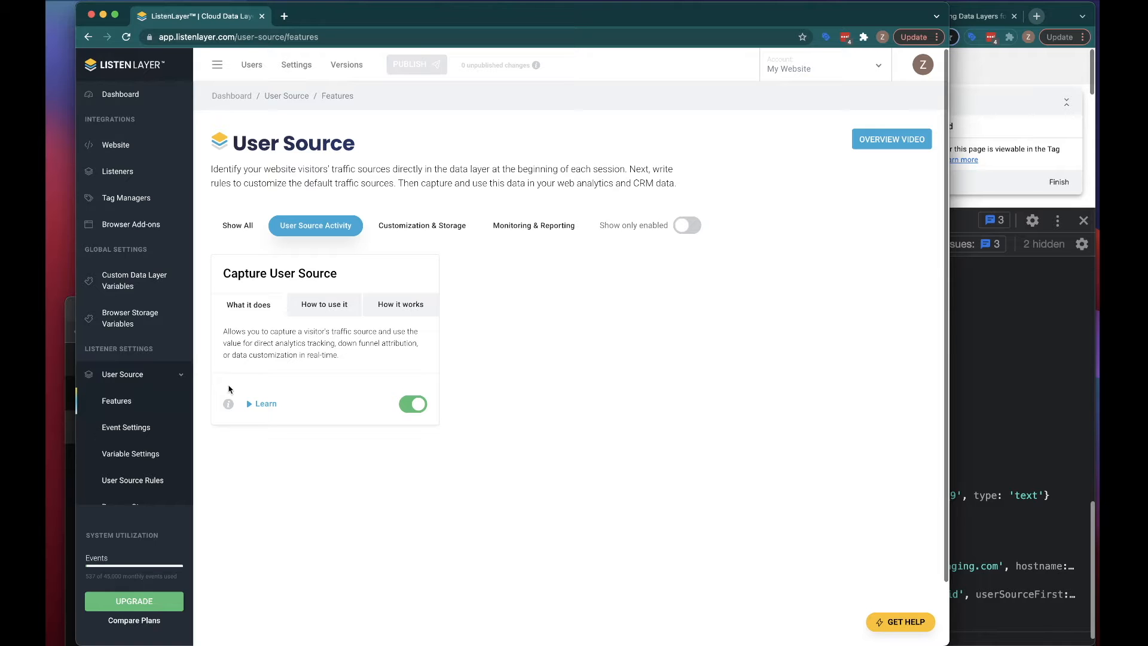
Open the Query String Rules lookup rule under User Source Rules and review its URL parameter conditions and user source values
scroll(141, 395, down, 3)
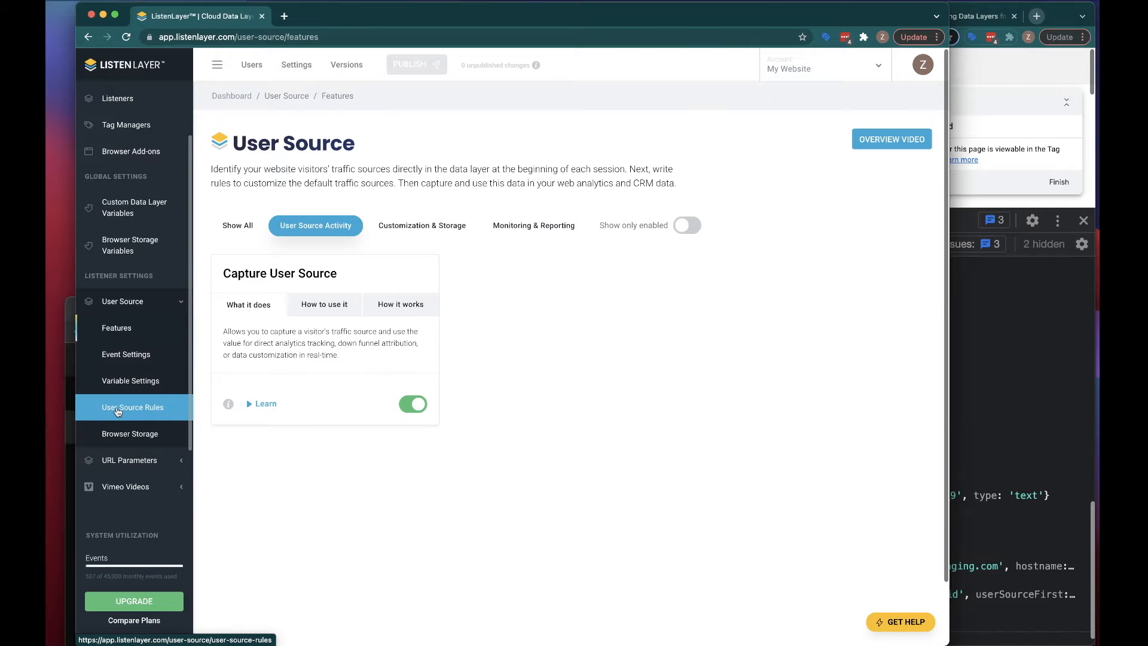
click(118, 411)
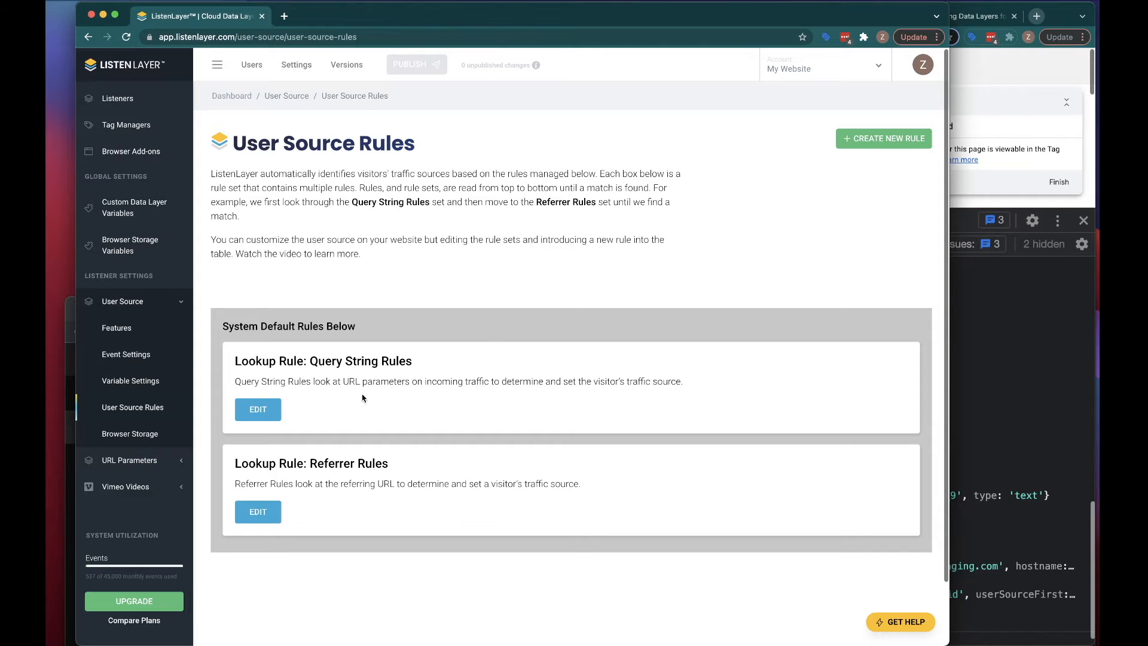
click(250, 411)
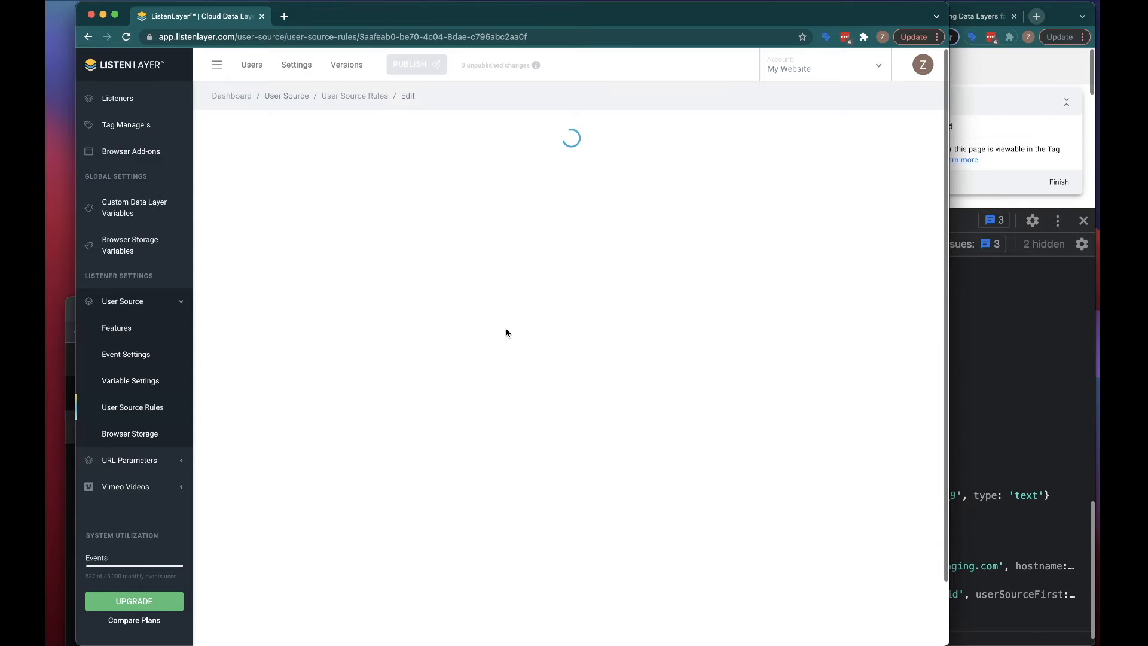
scroll(501, 333, down, 1)
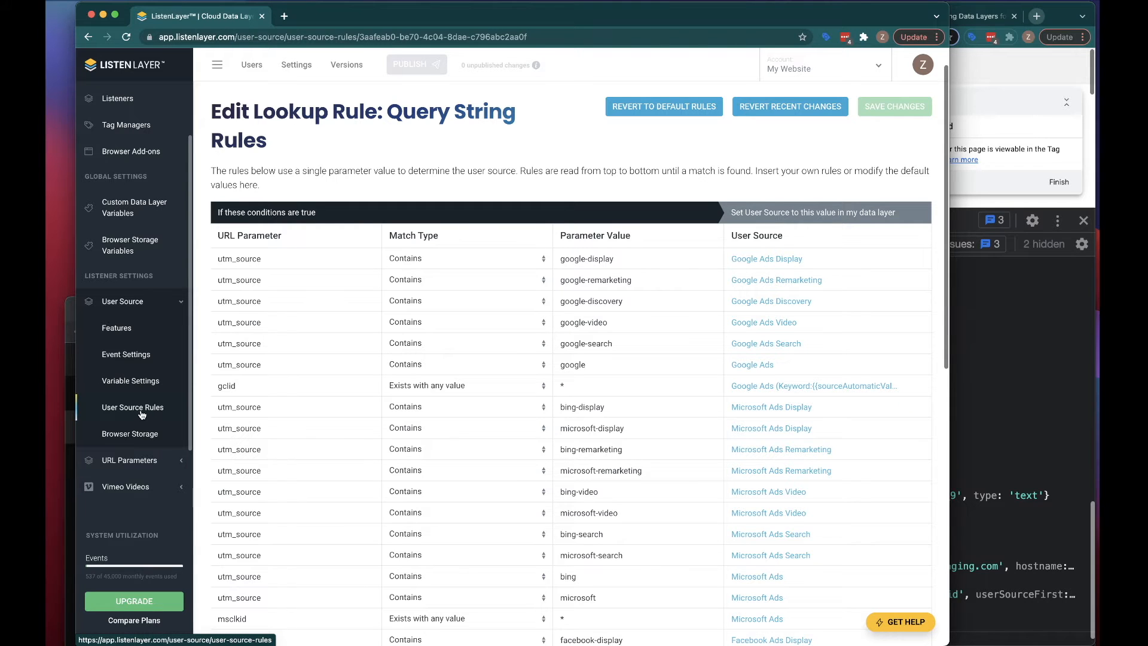
Open the Store User Source browser storage rule and review its matching conditions and browser storage actions
click(120, 436)
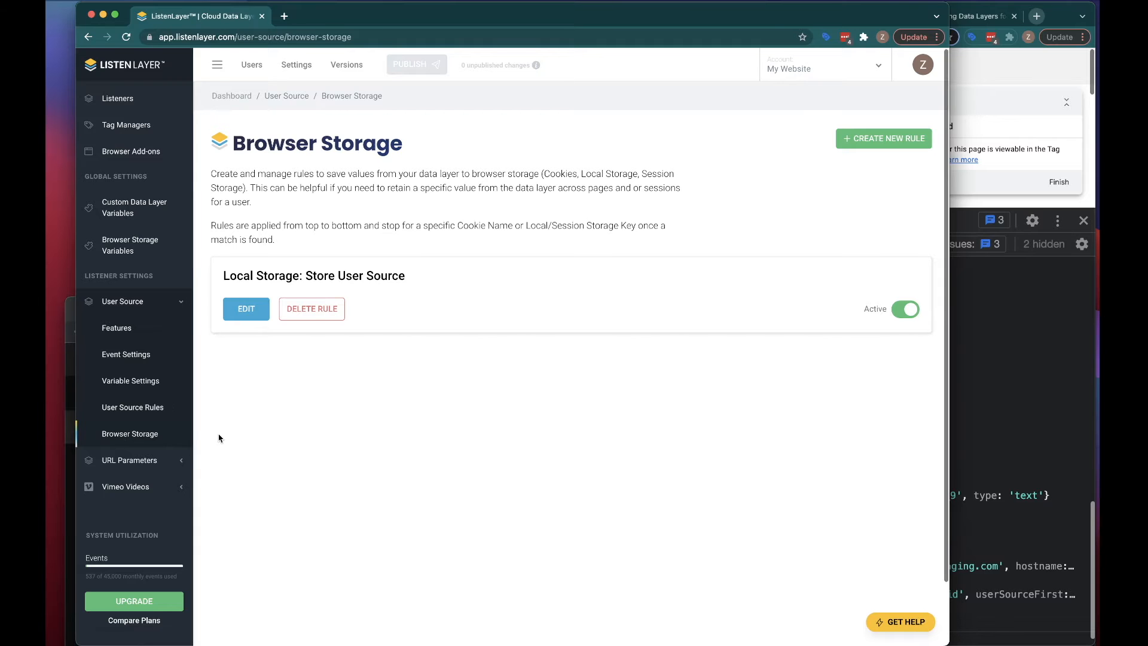
click(246, 310)
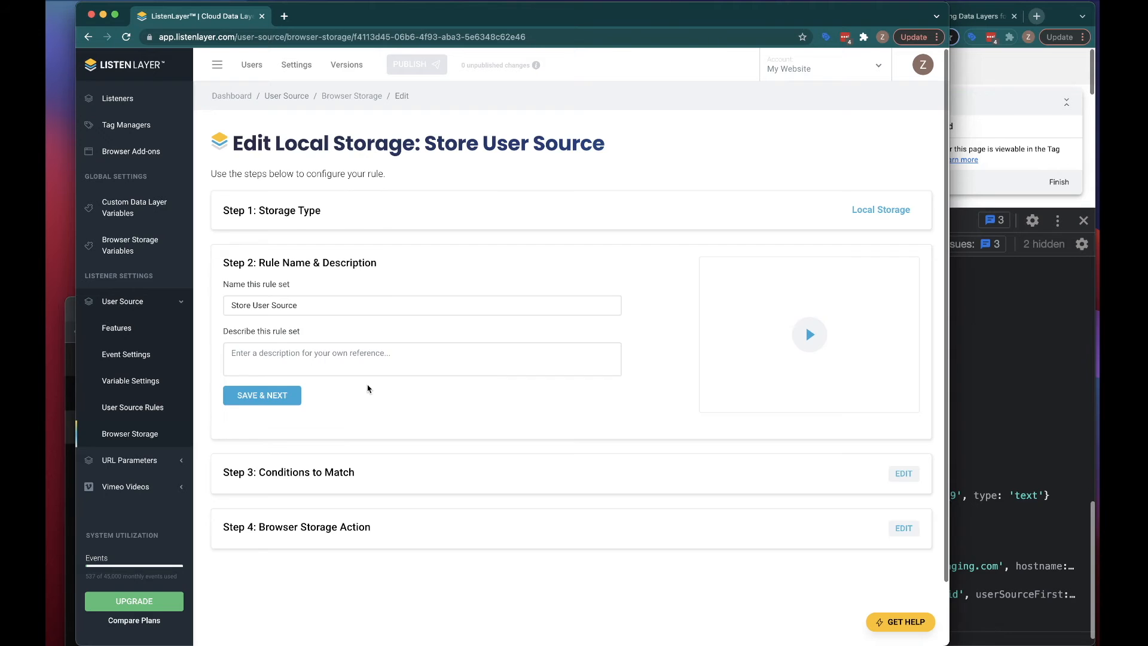
scroll(368, 387, down, 2)
click(906, 402)
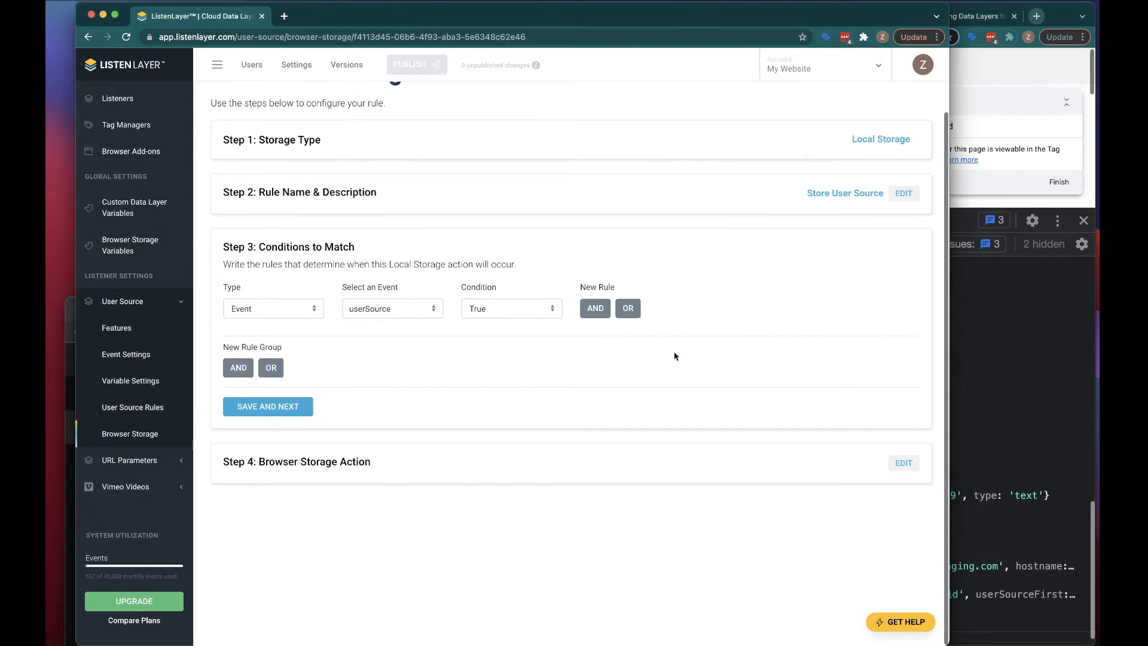
click(904, 463)
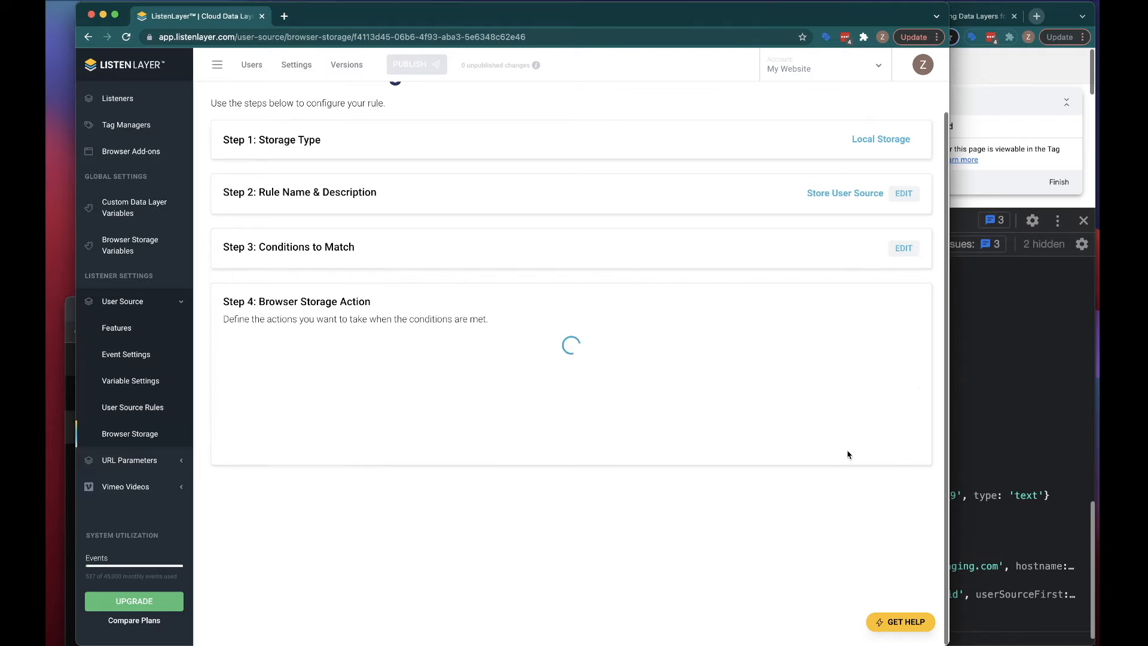
scroll(692, 420, down, 3)
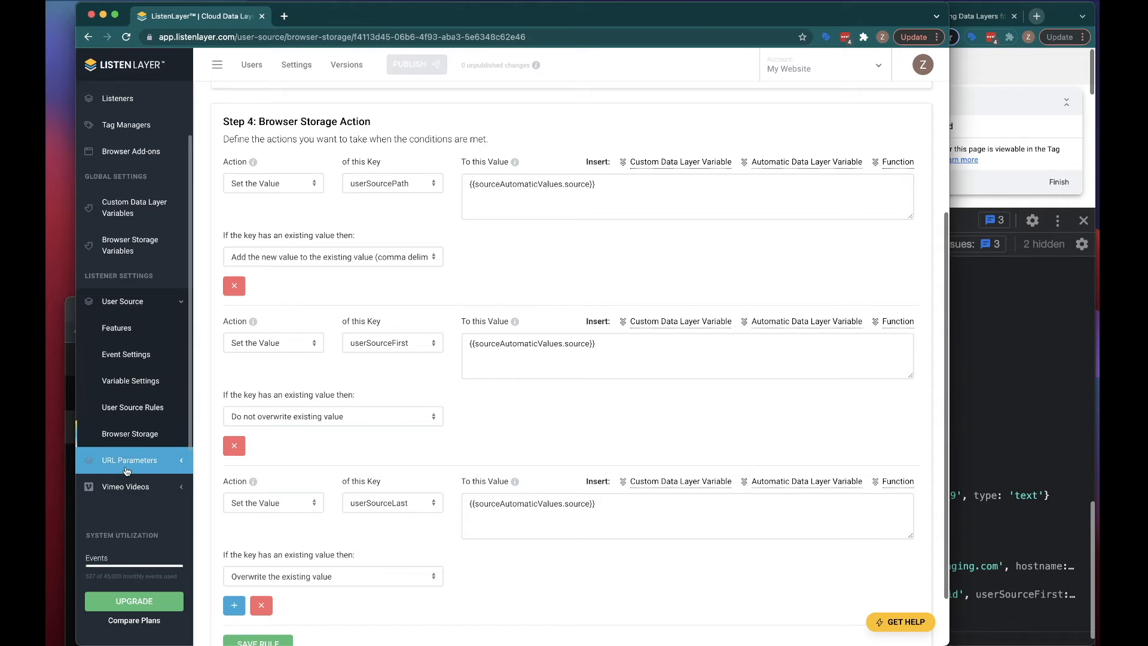
Open the Gravity Forms custom value rule Get User Source from BS and review its conditions and custom variables
scroll(125, 470, down, 1)
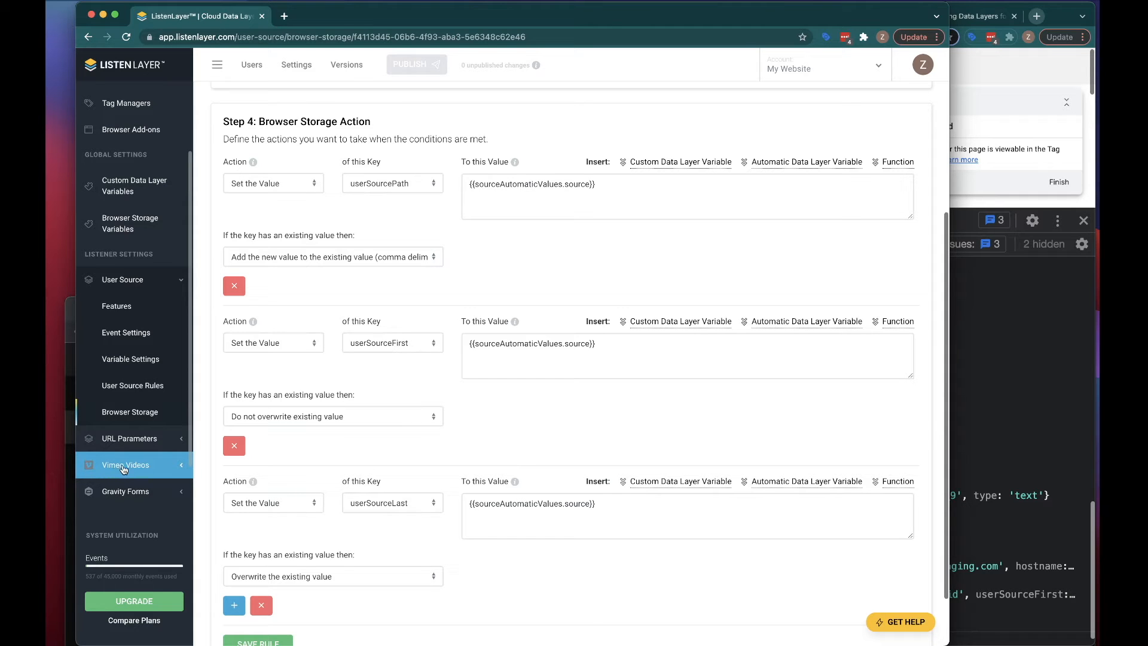
click(126, 491)
scroll(138, 466, down, 2)
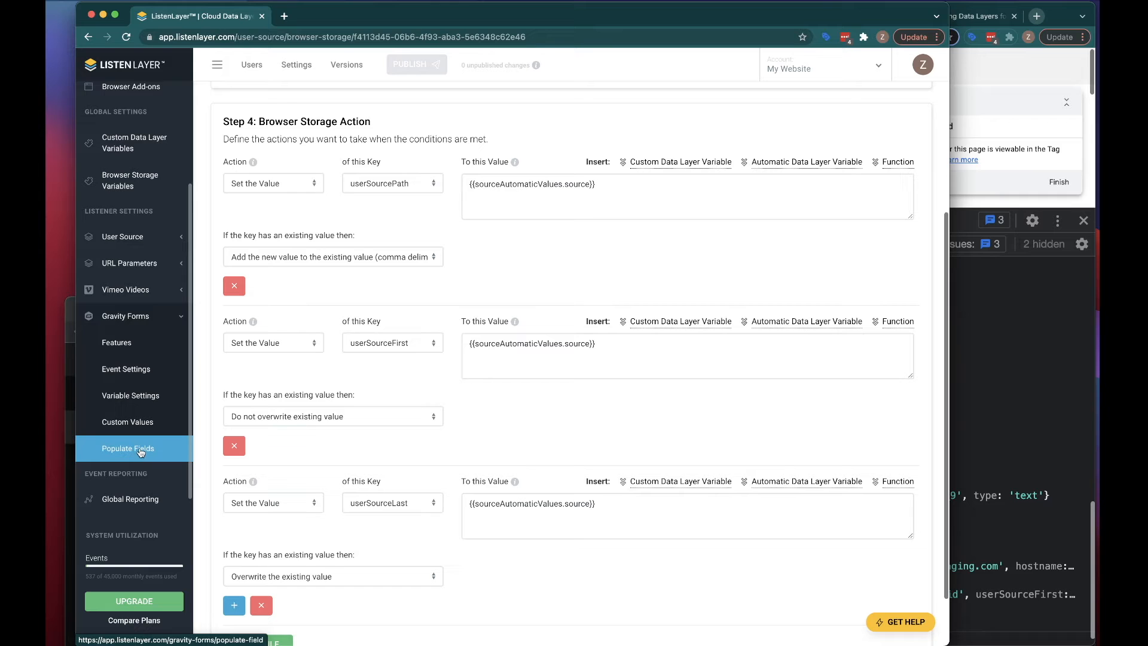
click(140, 424)
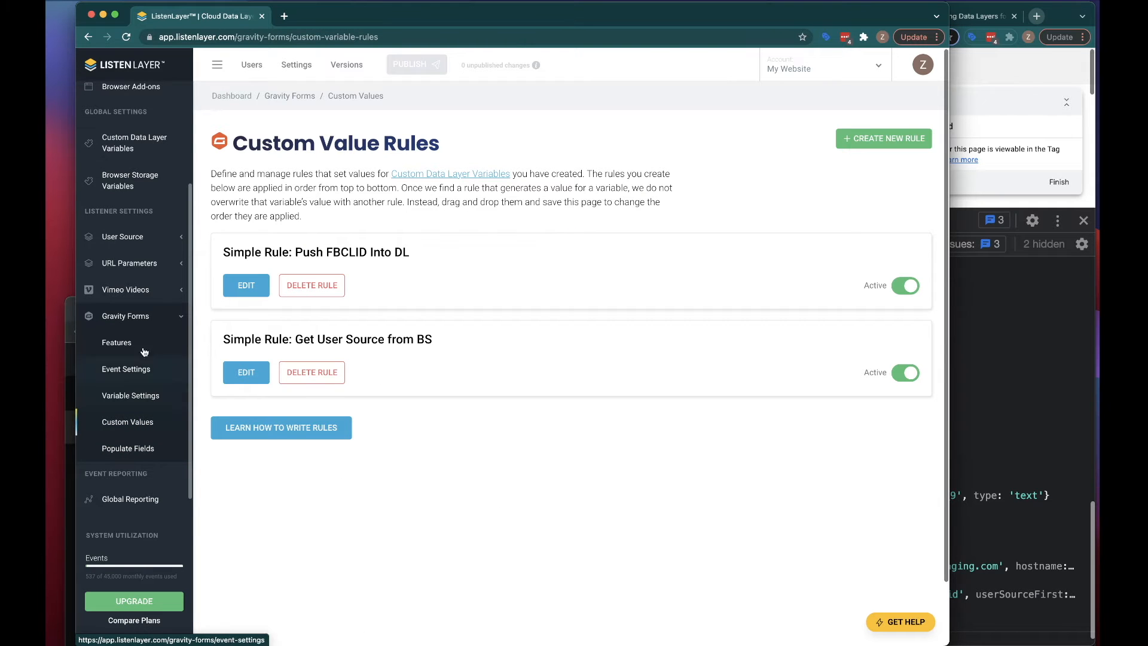
click(245, 372)
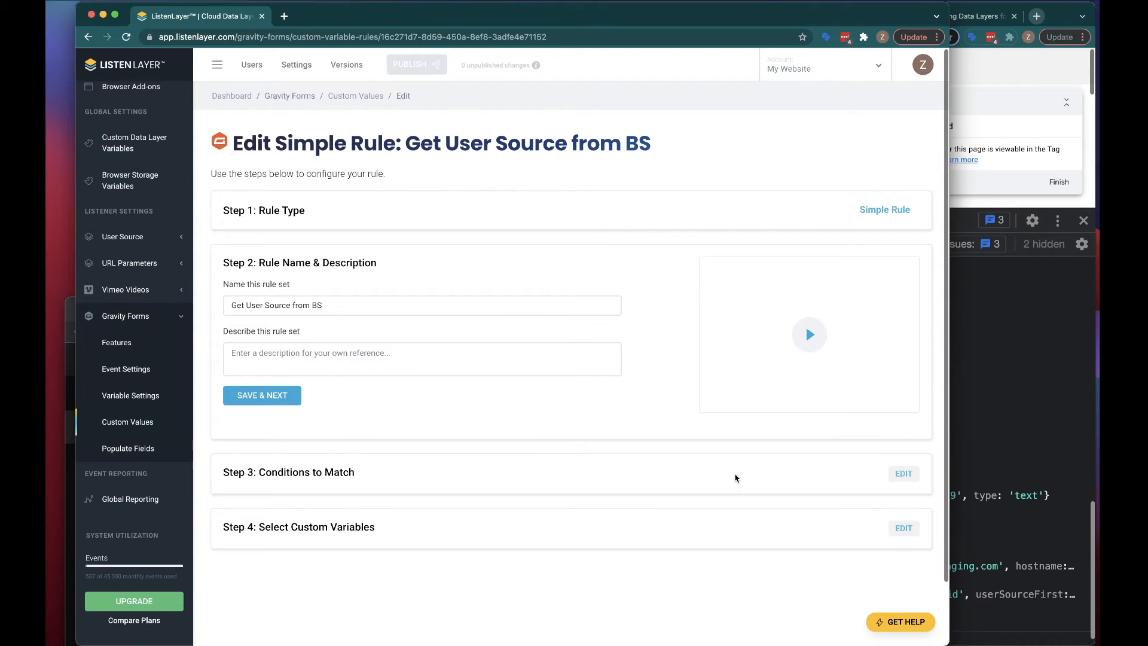
click(903, 474)
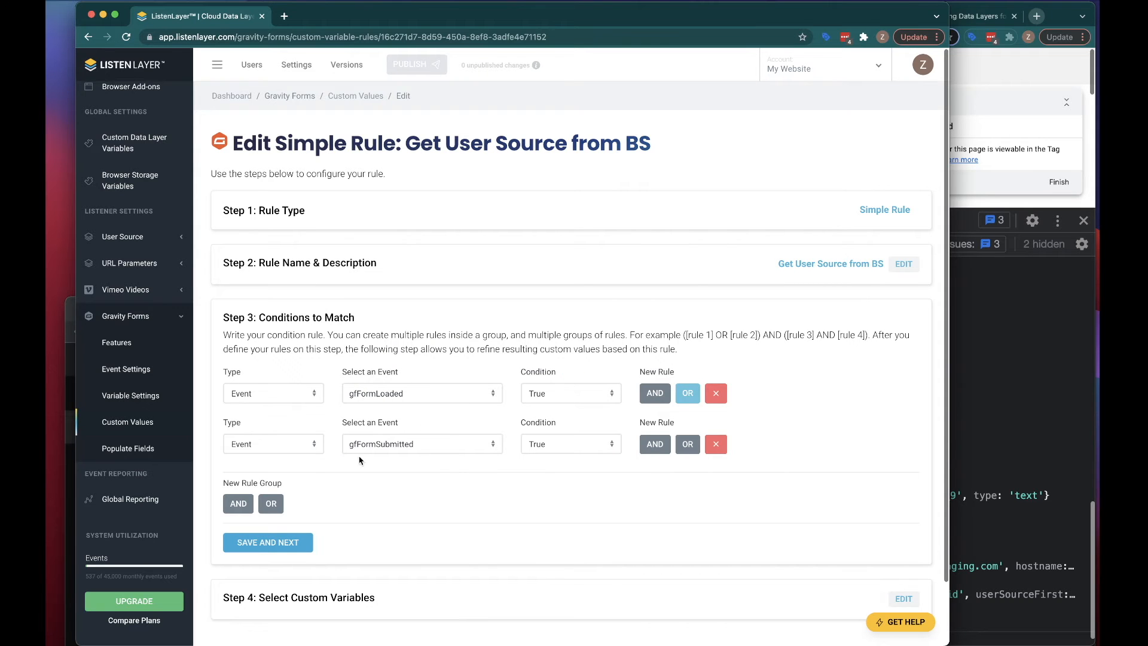
click(903, 600)
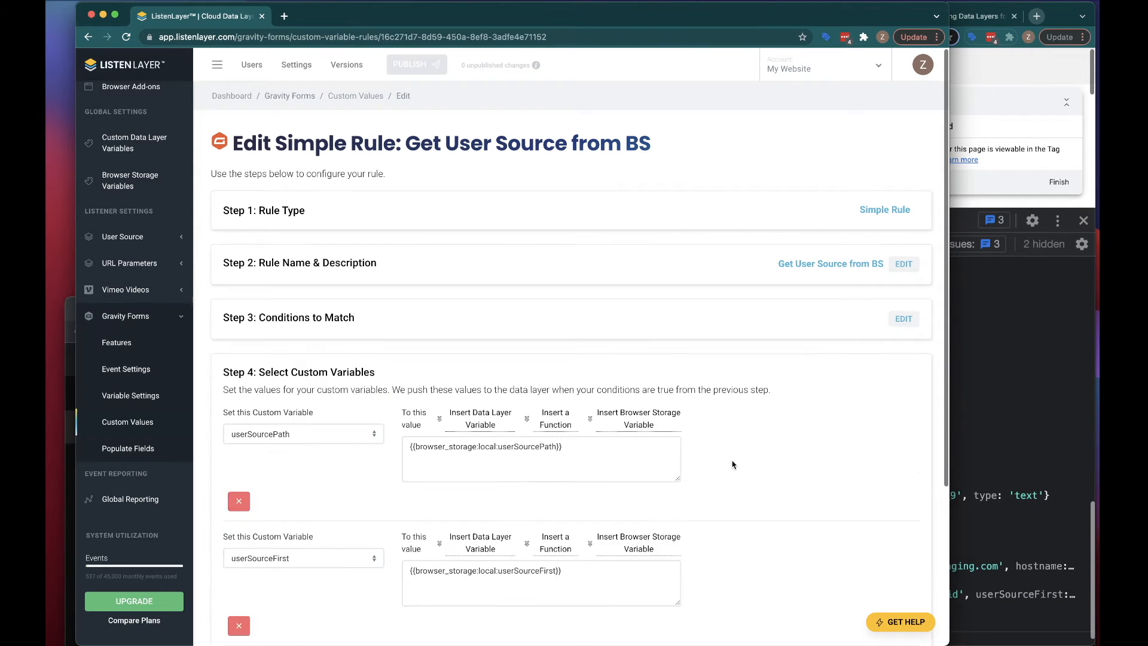
scroll(740, 459, down, 2)
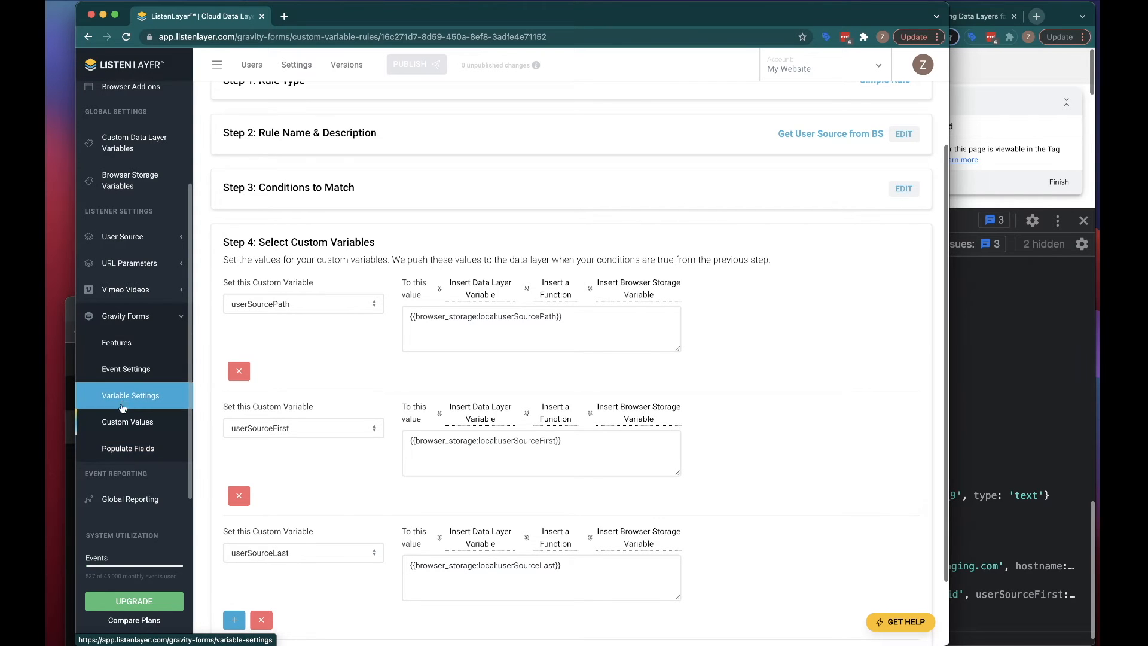
Open the Gravity Forms populate-field rule Push UserSource Into Hidden Fields and review its storage keys and CSS selector rules
click(182, 455)
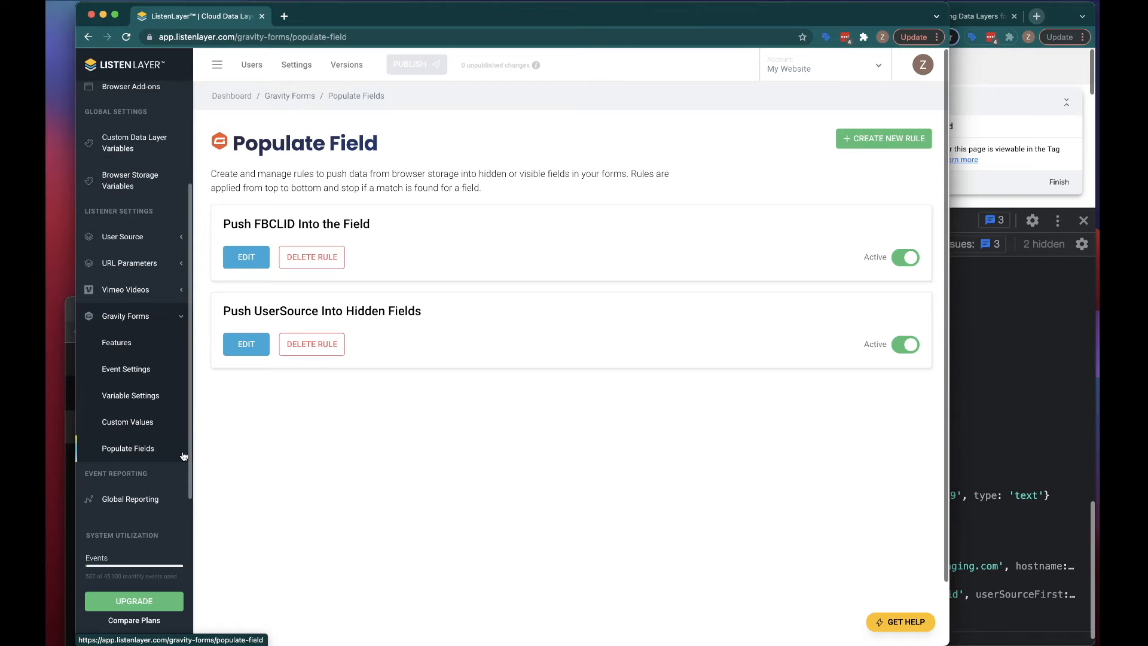
click(245, 350)
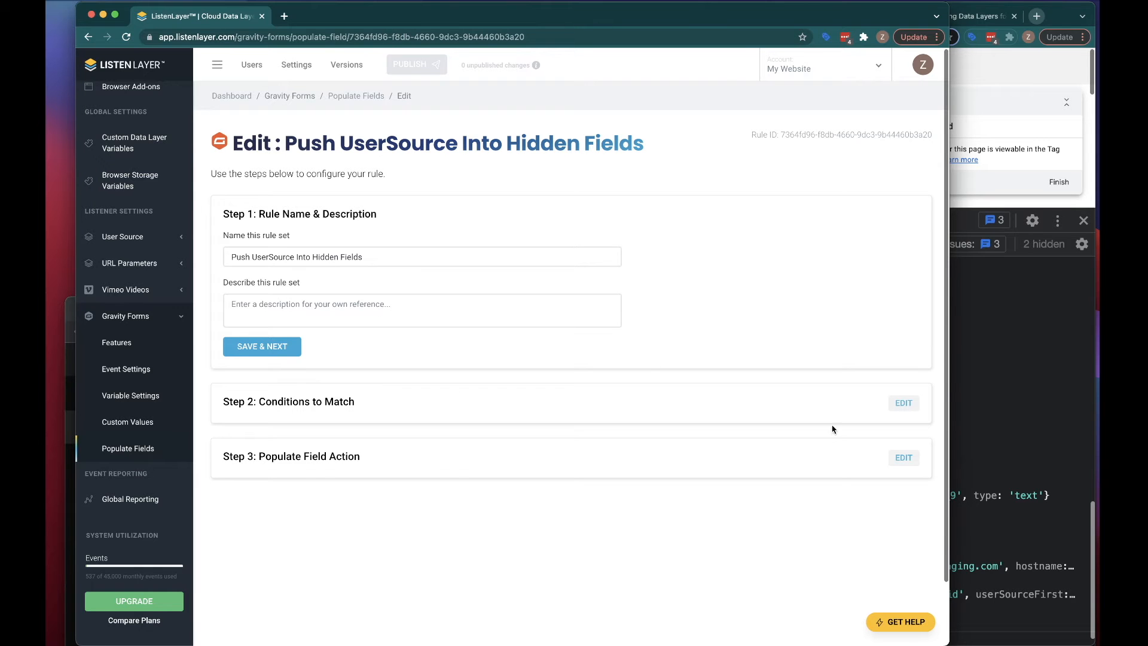
click(903, 457)
scroll(556, 358, down, 3)
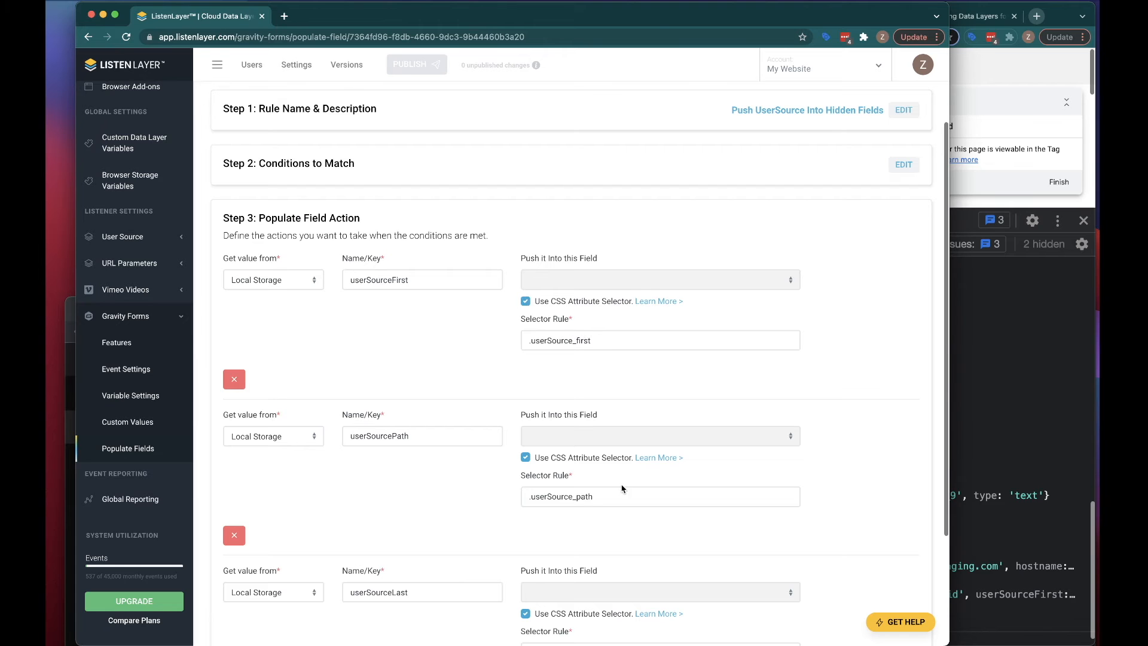
scroll(615, 479, down, 3)
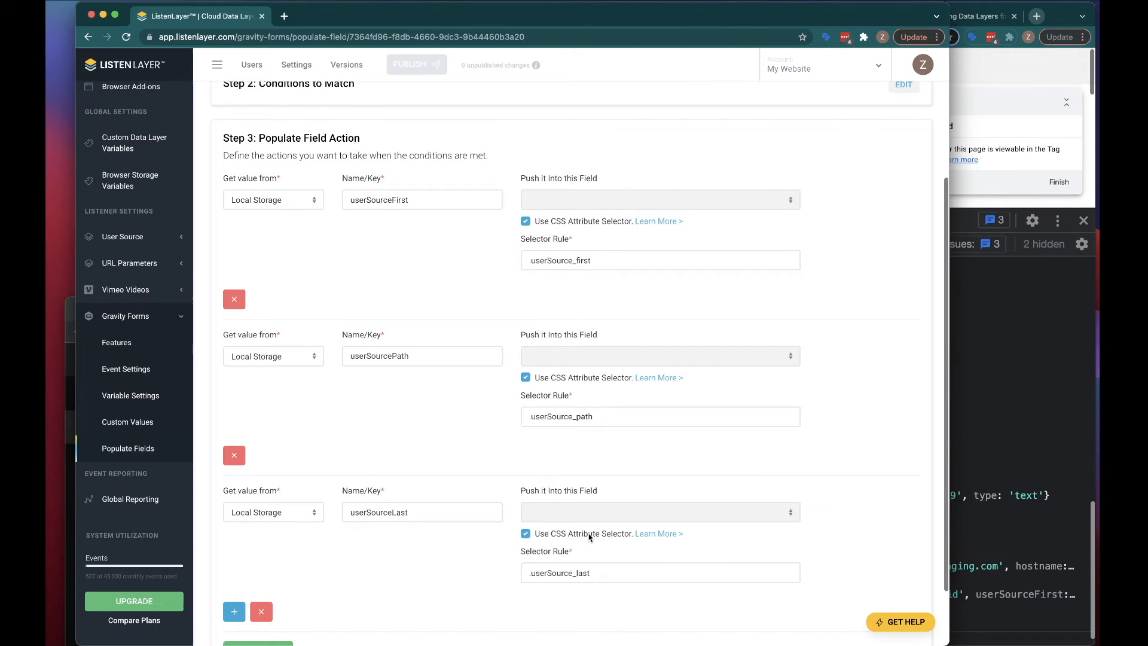
scroll(568, 359, up, 1)
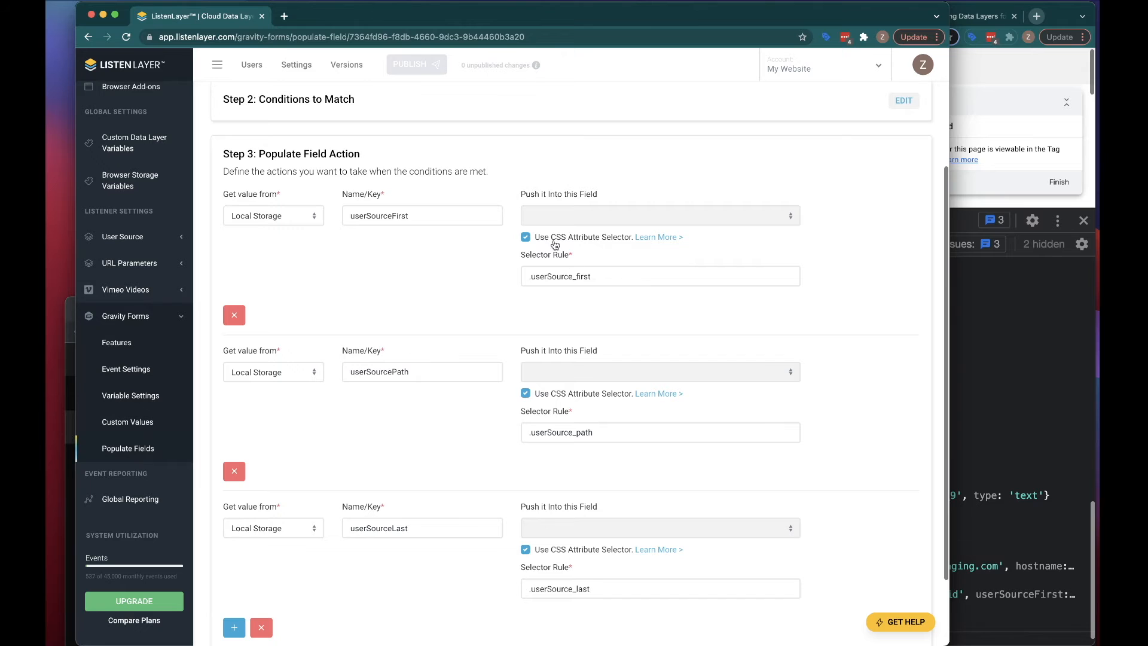
scroll(581, 296, up, 1)
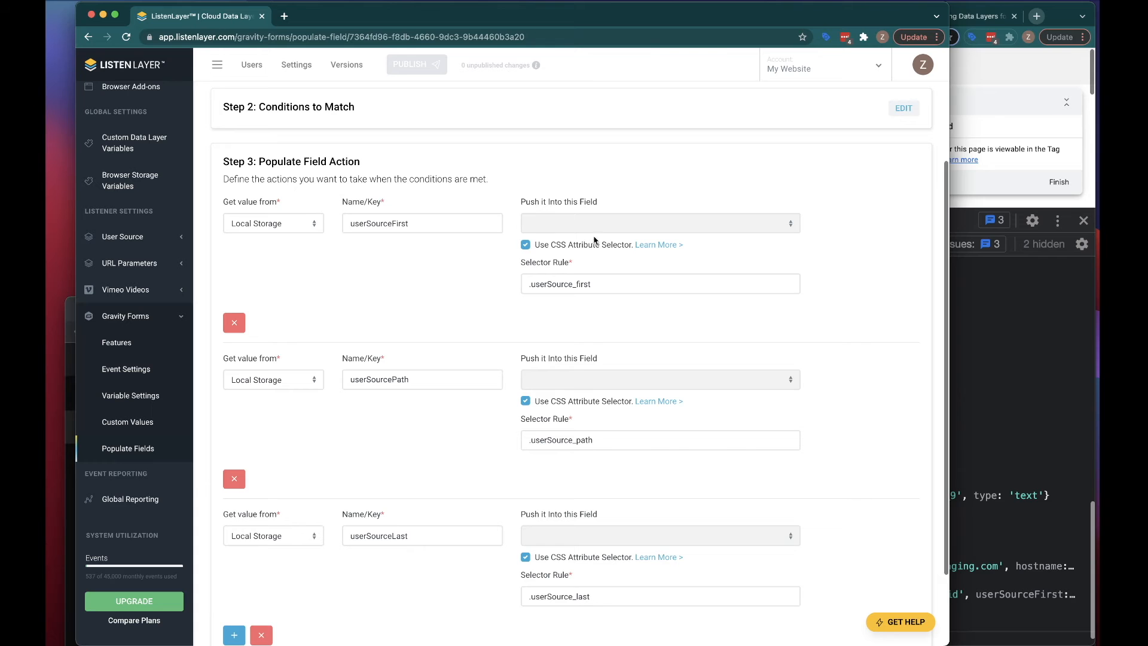
Switch to the demo form page, filter its local storage by userSource, and inspect the userSourcePath, userSourceFirst and userSourceLast values
click(1000, 303)
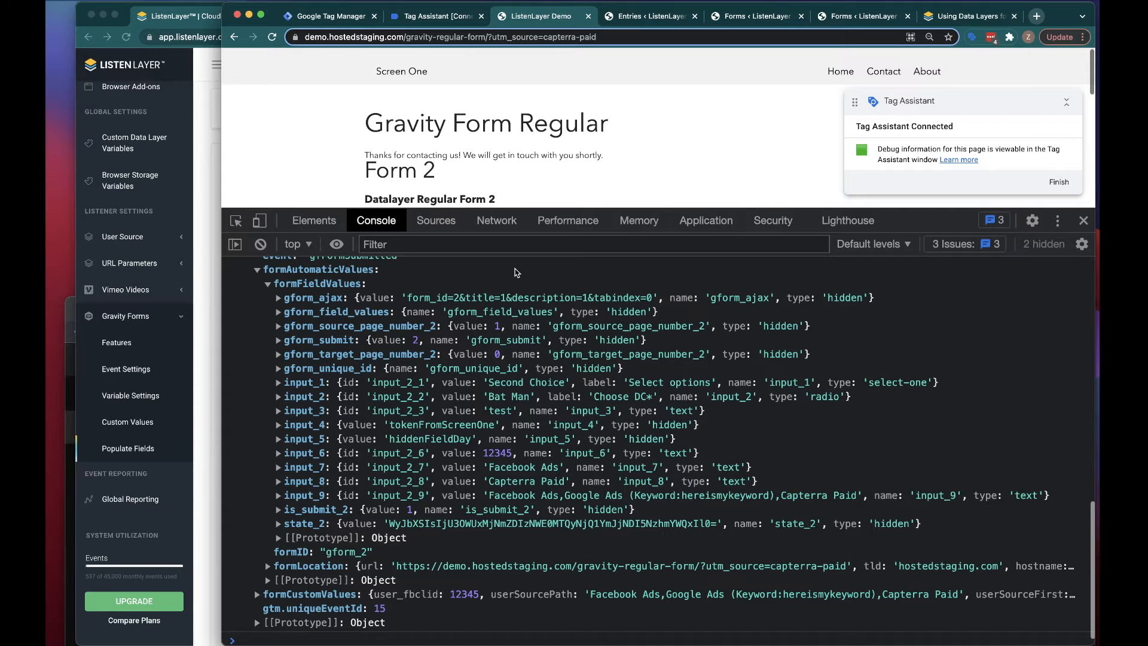
scroll(534, 359, up, 2)
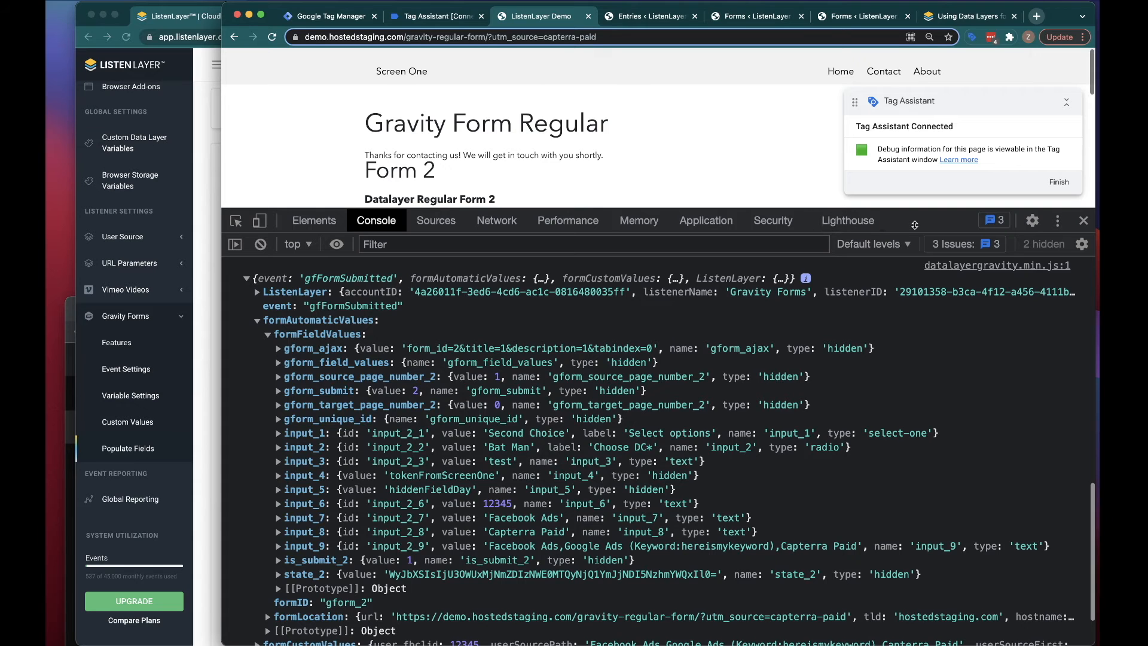
click(705, 222)
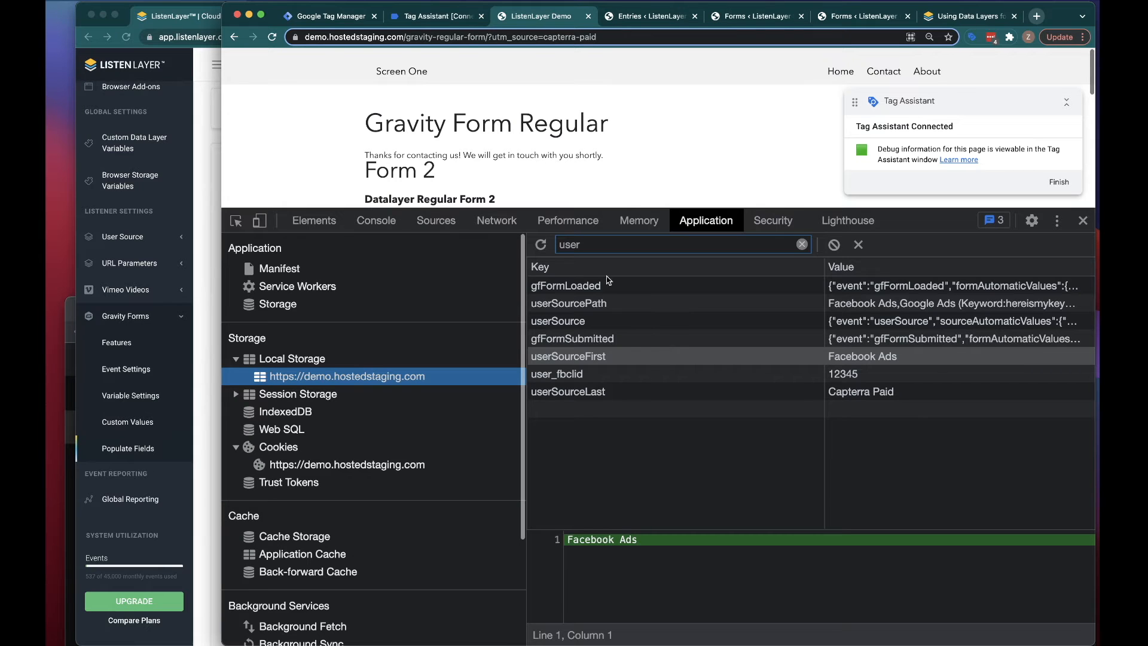
click(618, 248)
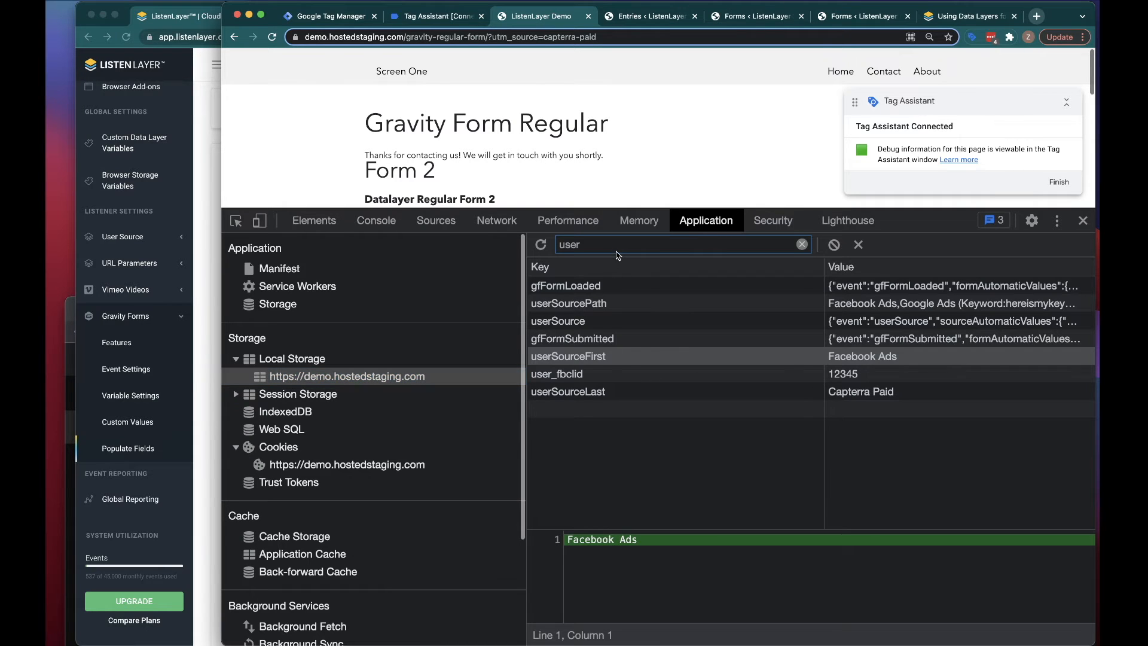
text(Source)
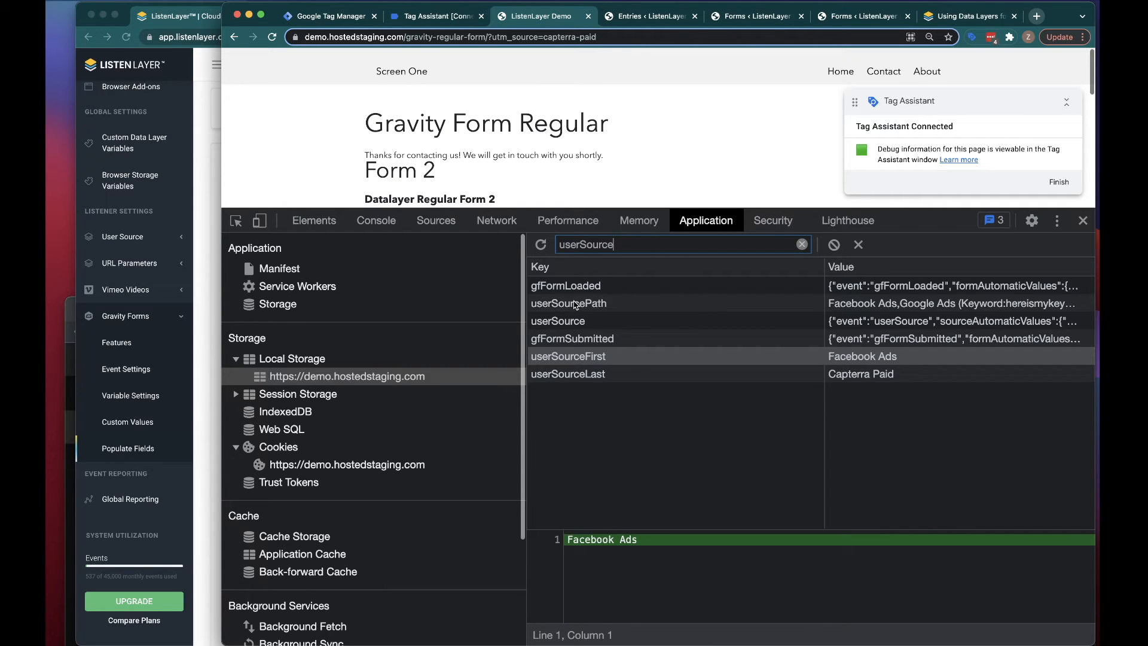
click(599, 305)
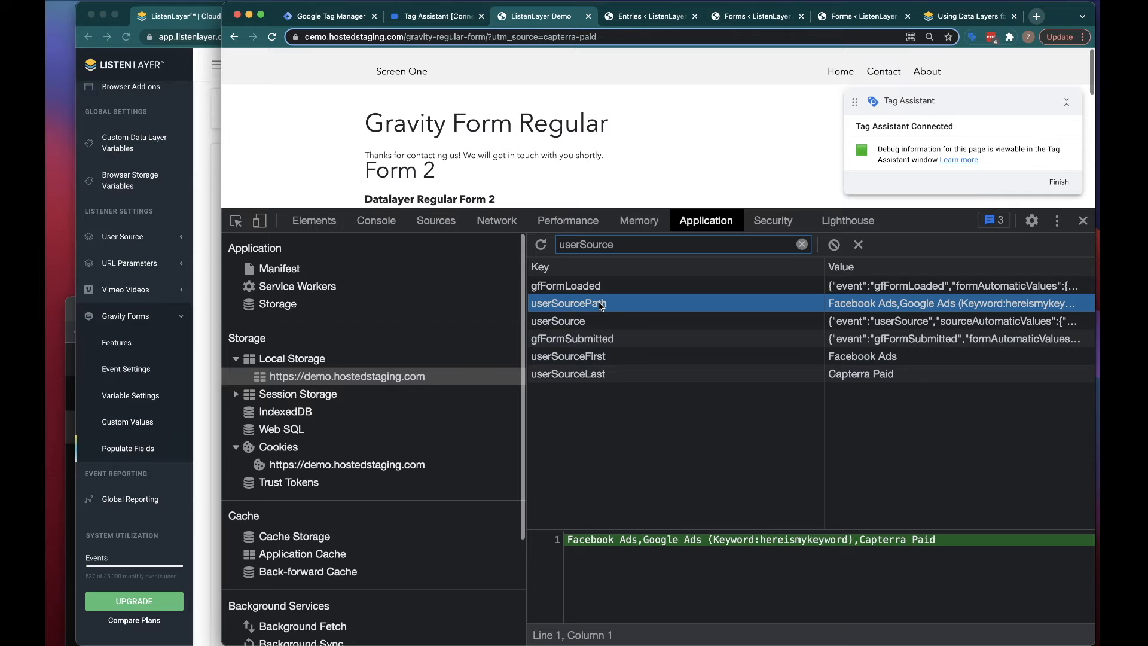
click(583, 357)
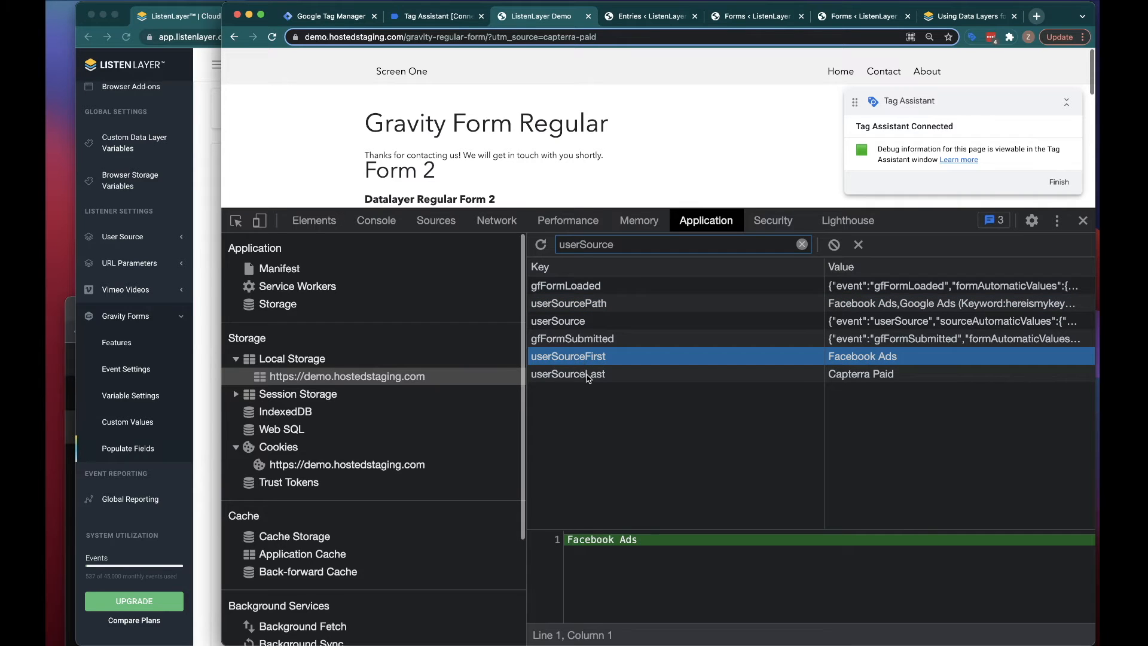
click(587, 376)
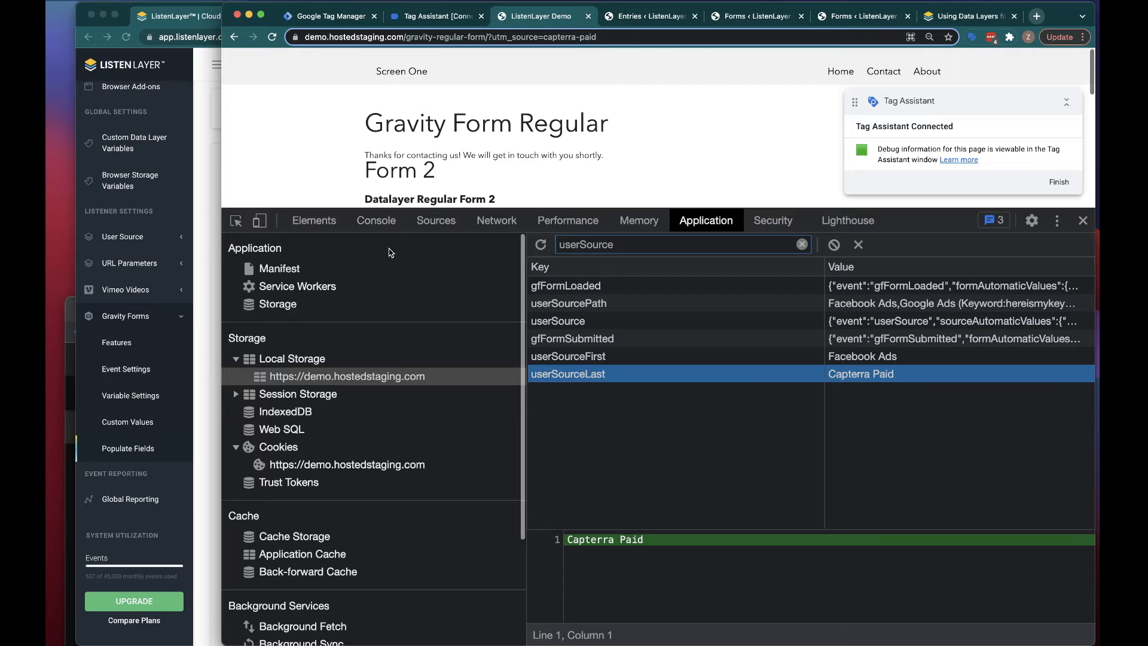
Glance at Tag Assistant, return to the demo page's local storage, and inspect the userSourcePath value again
click(425, 19)
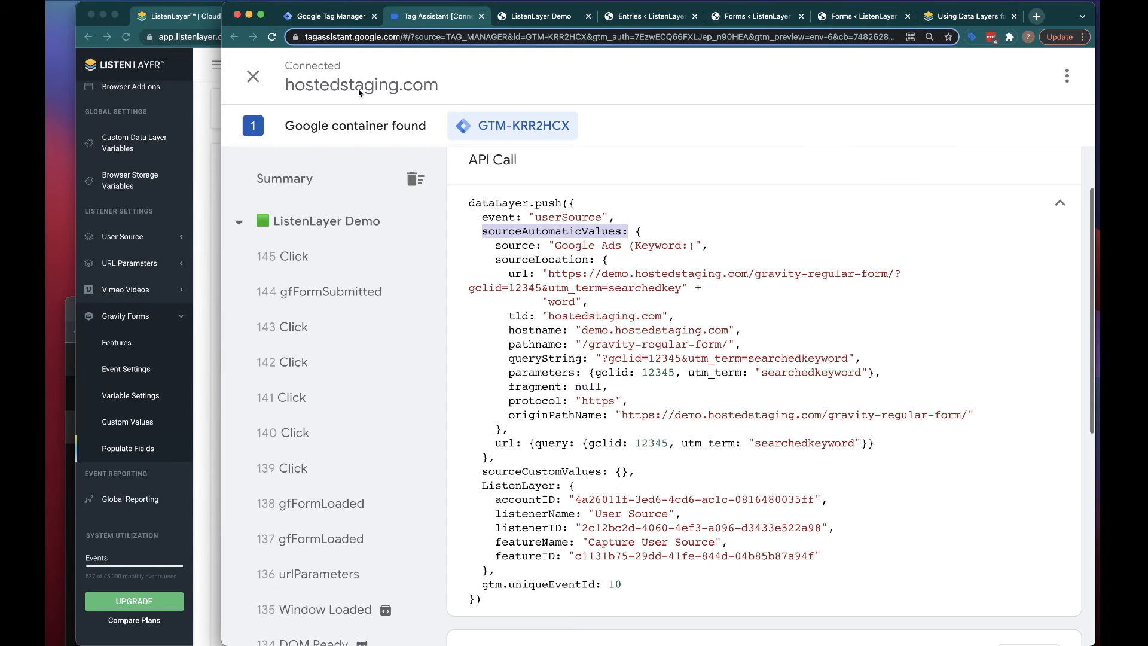
click(534, 17)
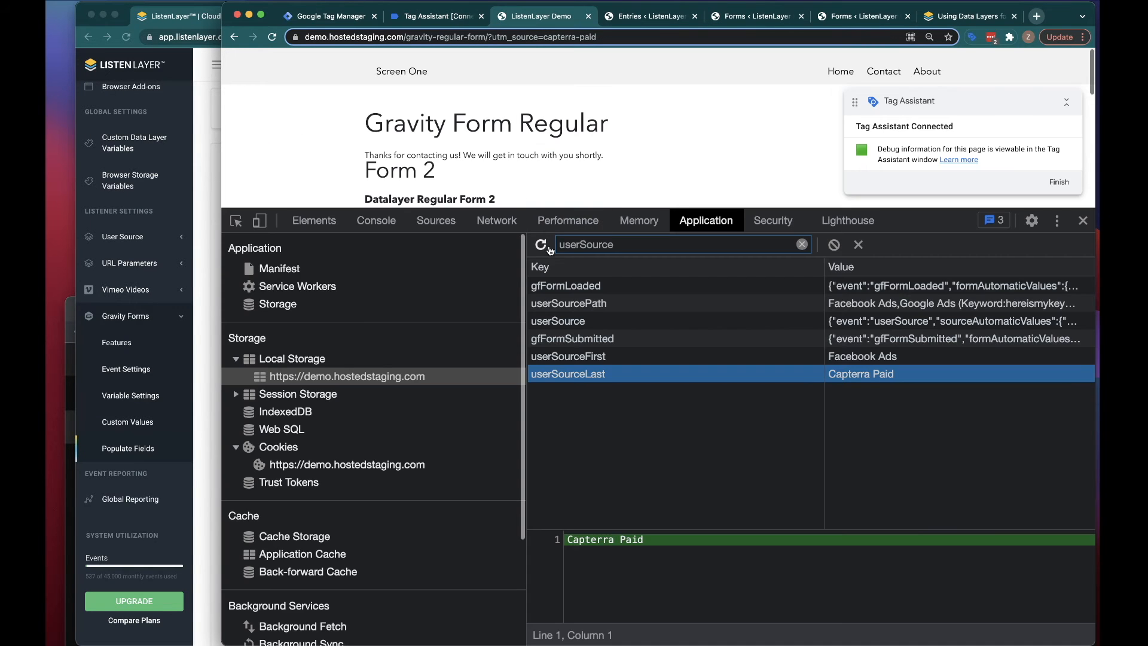
click(572, 305)
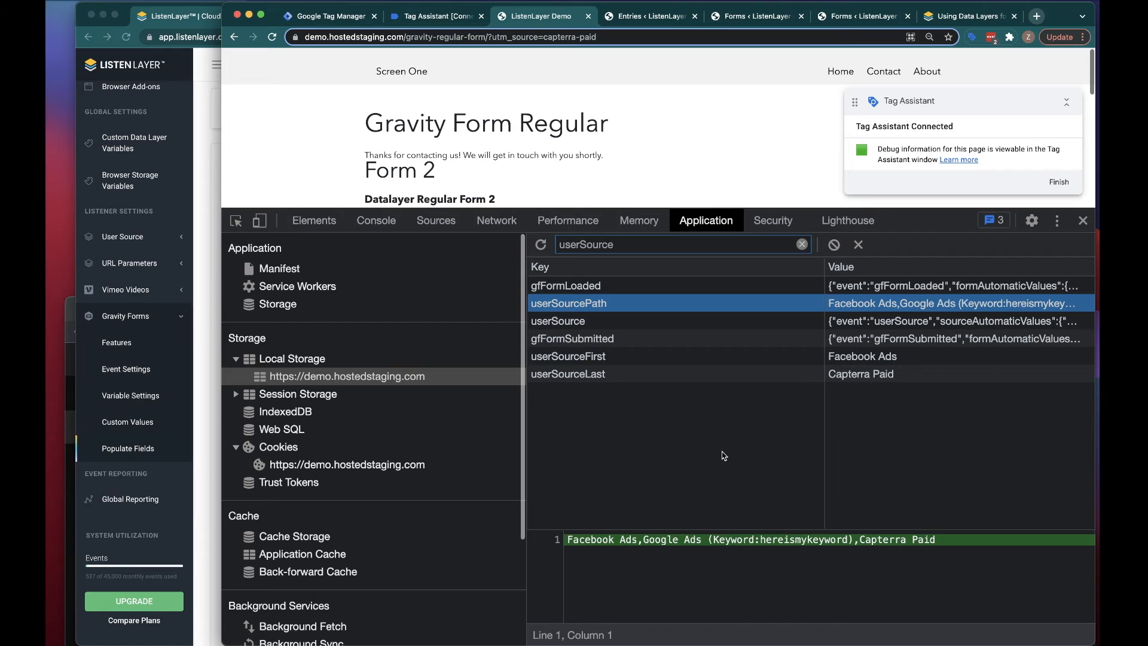
Inspect the gfFormSubmitted event in the browser console and expand its formCustomValues to review the user source variables
click(373, 222)
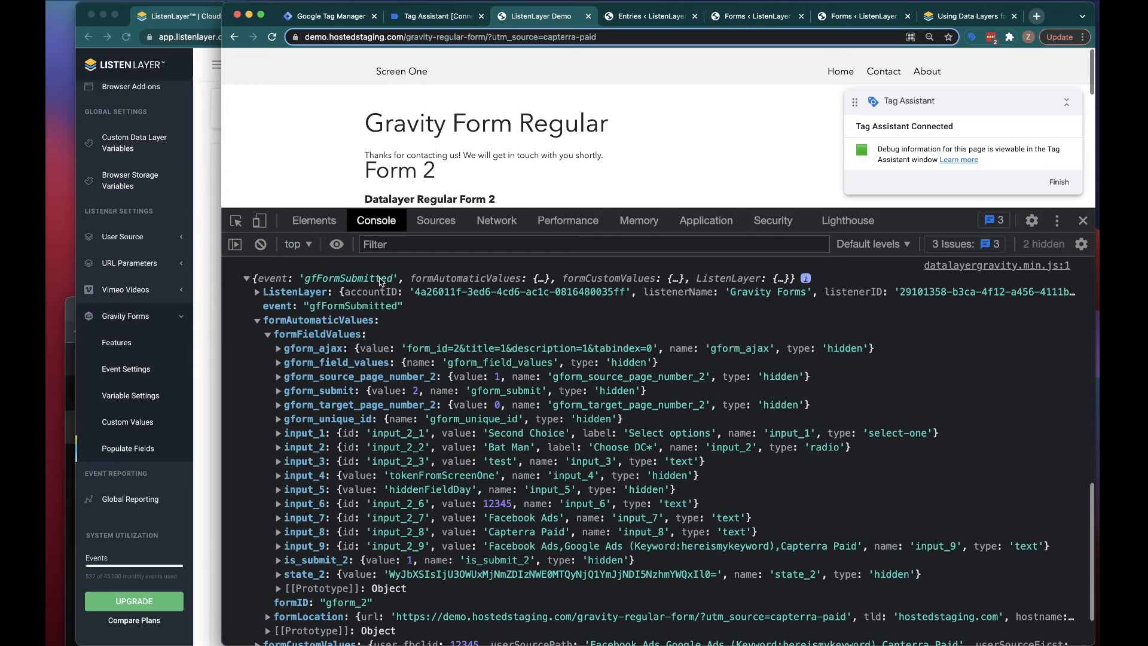
scroll(318, 478, down, 1)
scroll(316, 481, down, 2)
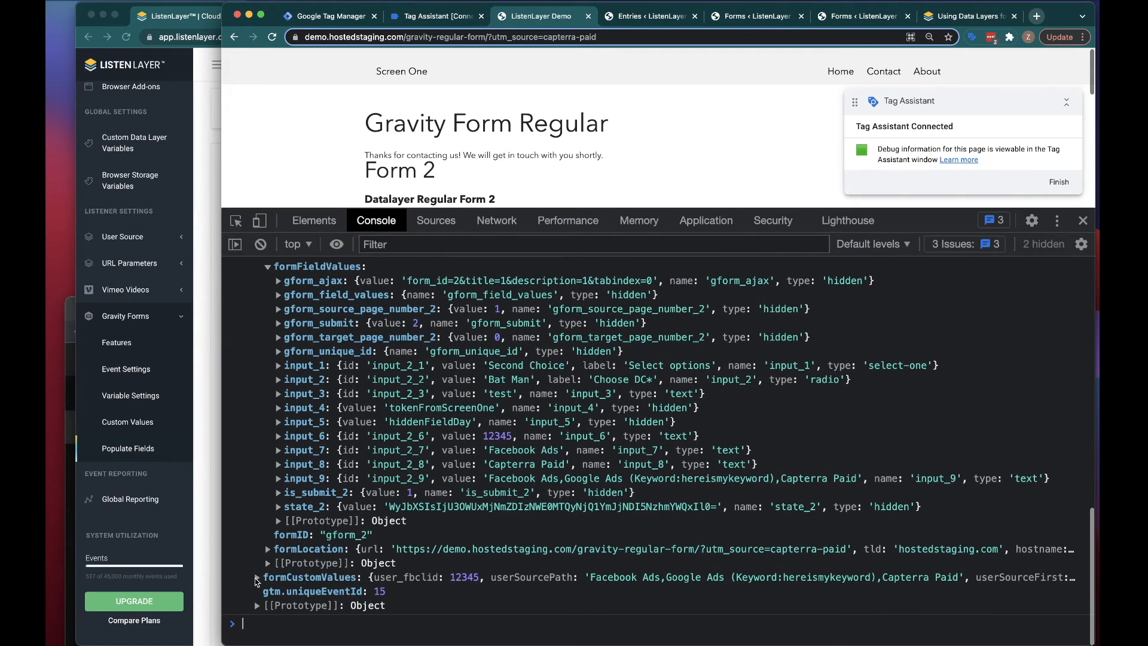
click(257, 577)
scroll(281, 562, down, 2)
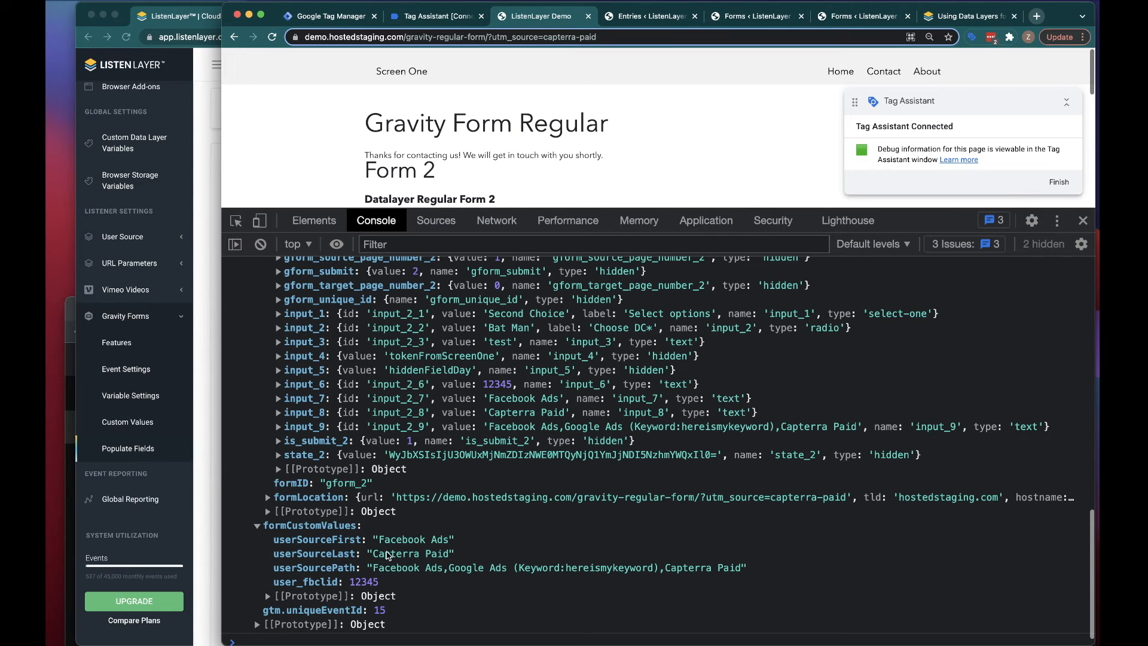
scroll(387, 555, up, 5)
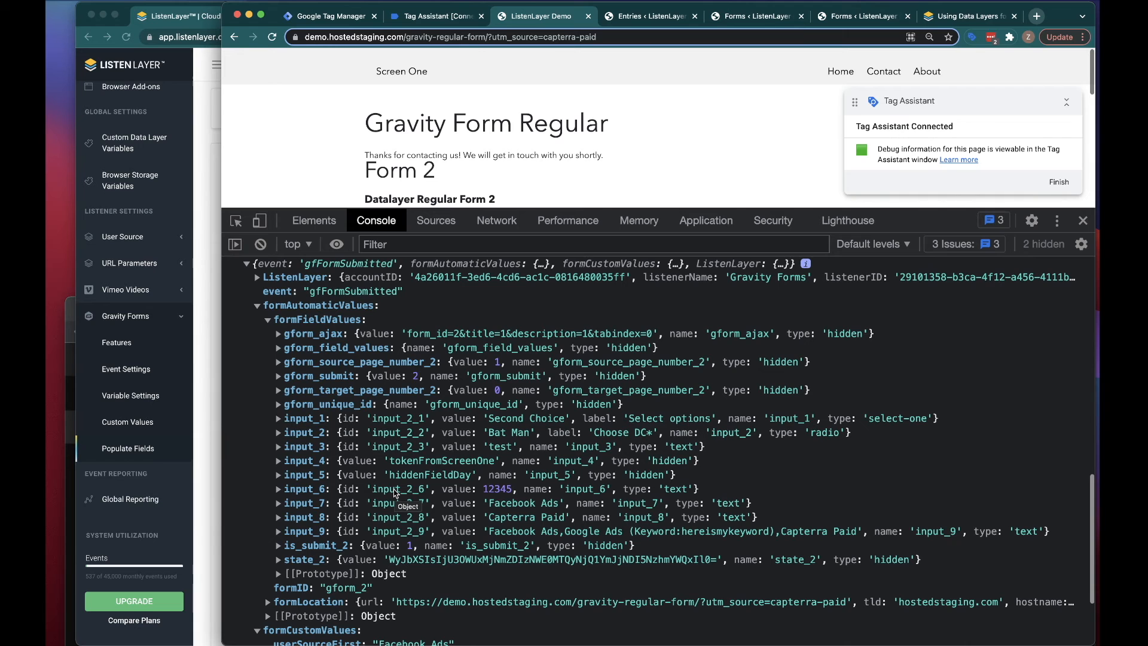
scroll(395, 491, down, 5)
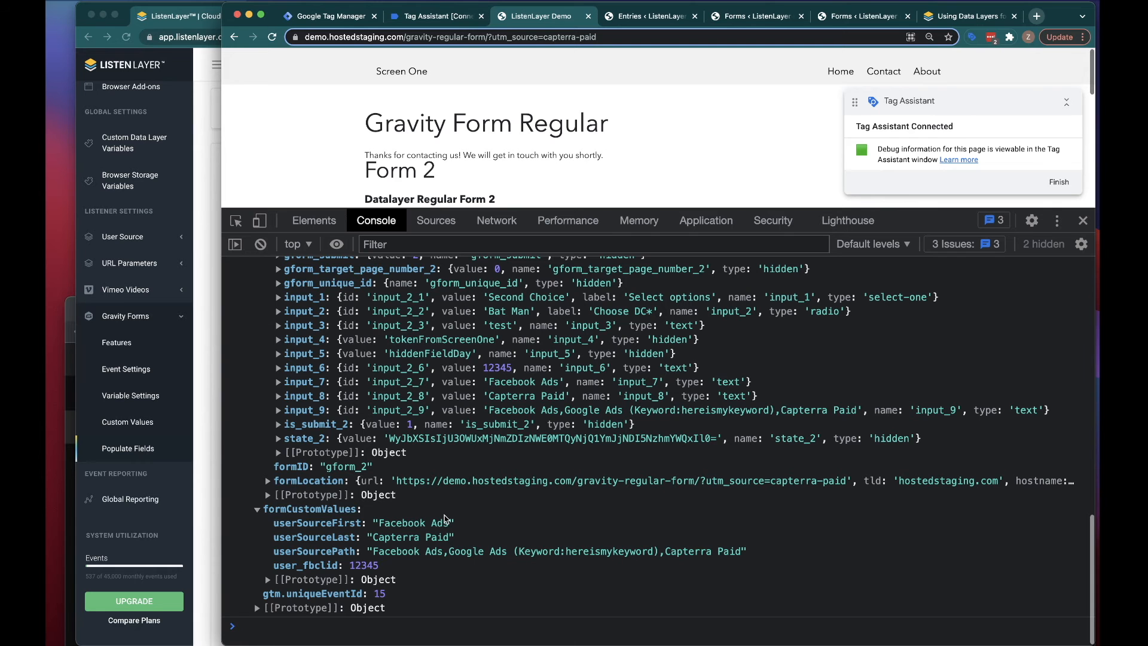
Examine the input_7 entry under formFieldValues, collapse it, and compare the hidden source field values with the formCustomValues entries
scroll(445, 519, up, 3)
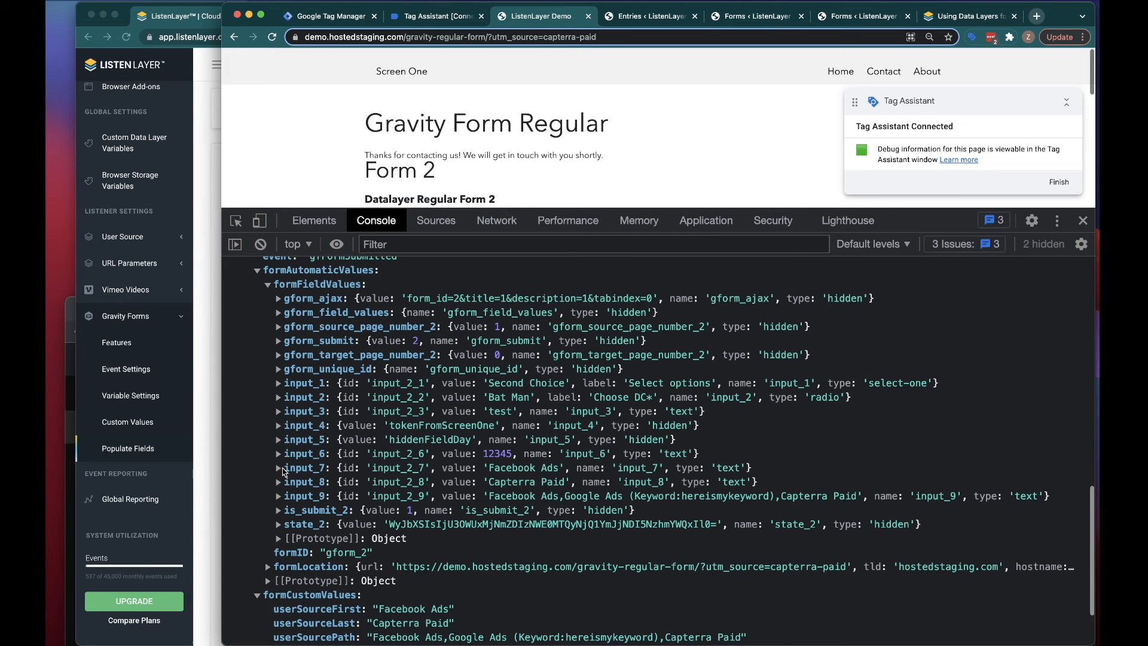
click(281, 469)
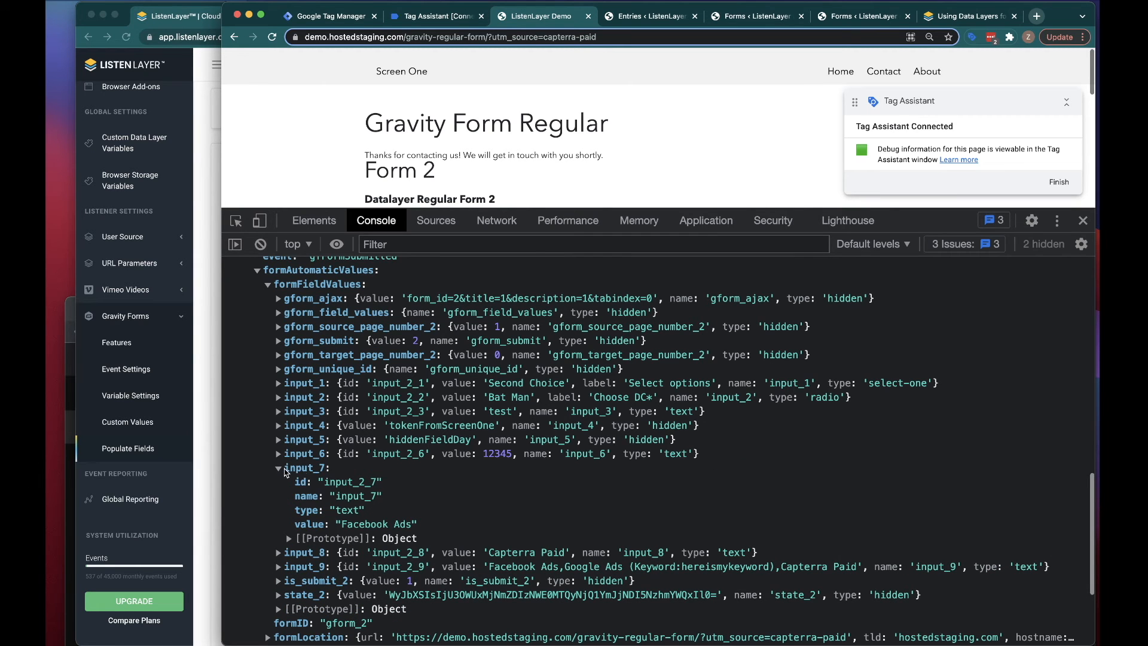
click(280, 468)
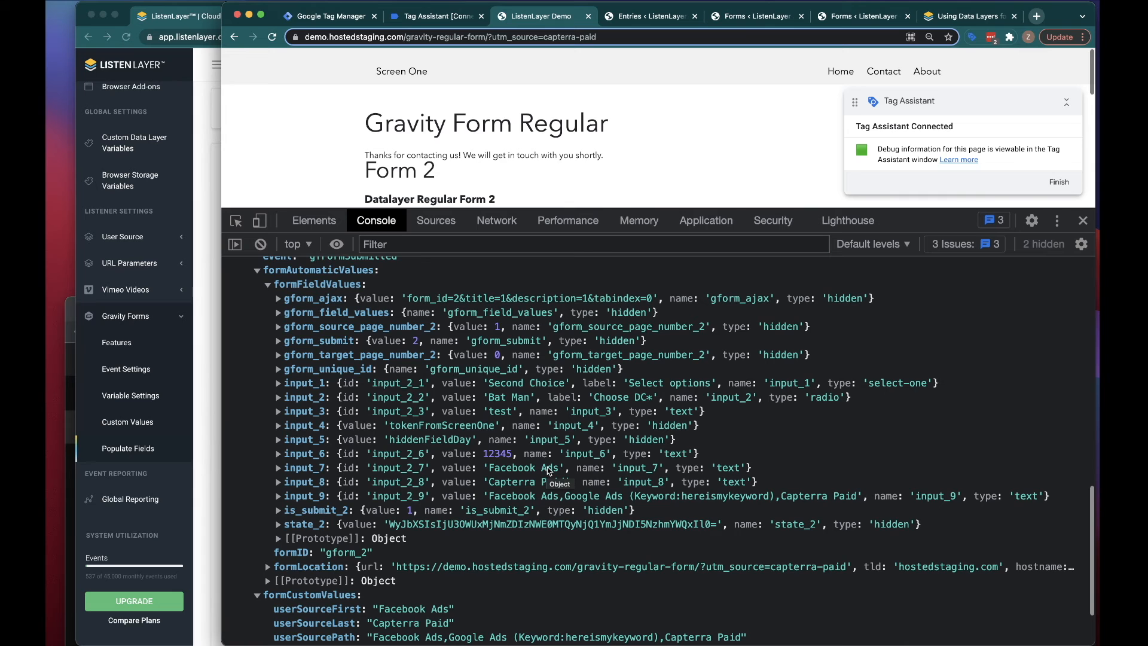
scroll(550, 471, down, 1)
scroll(550, 471, down, 2)
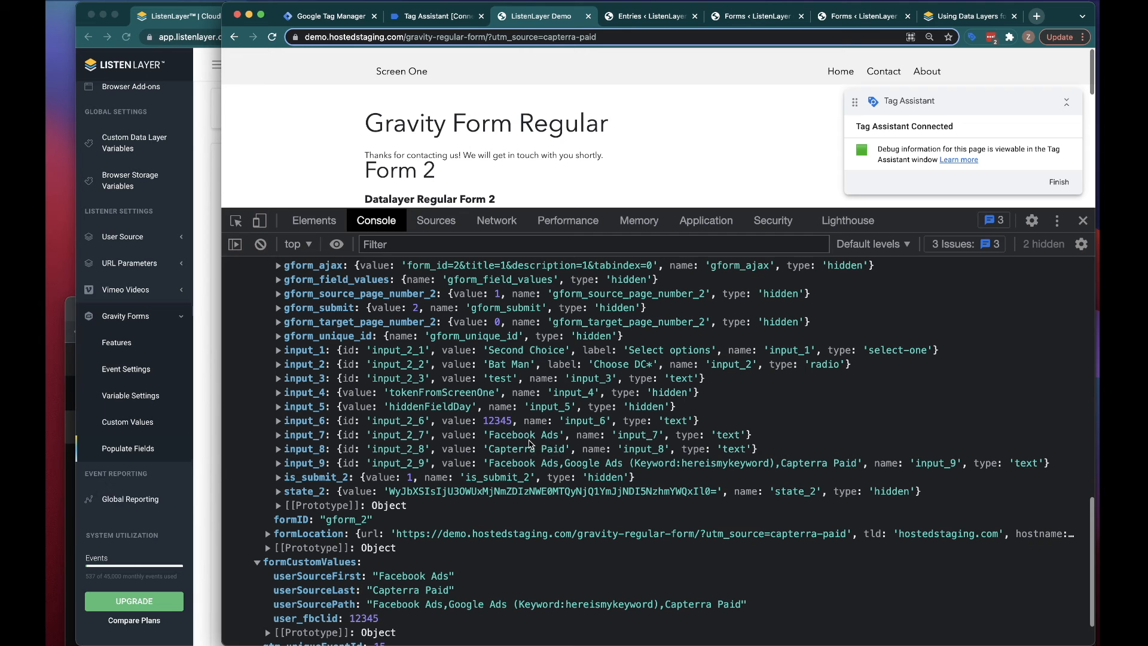
scroll(520, 459, down, 1)
scroll(520, 460, down, 4)
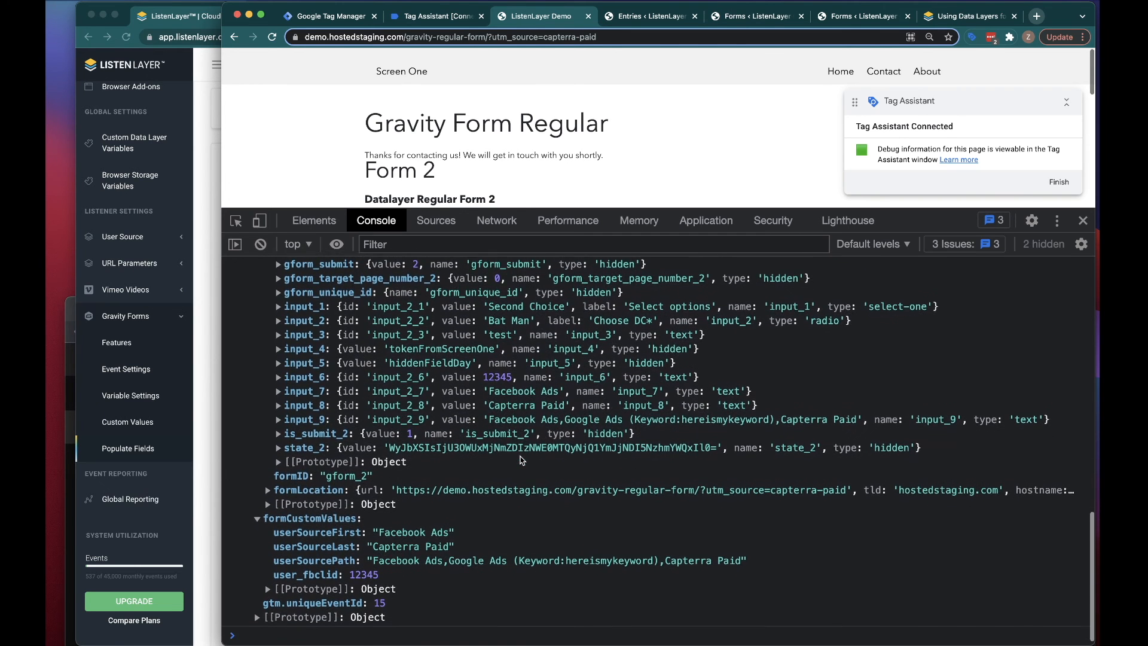